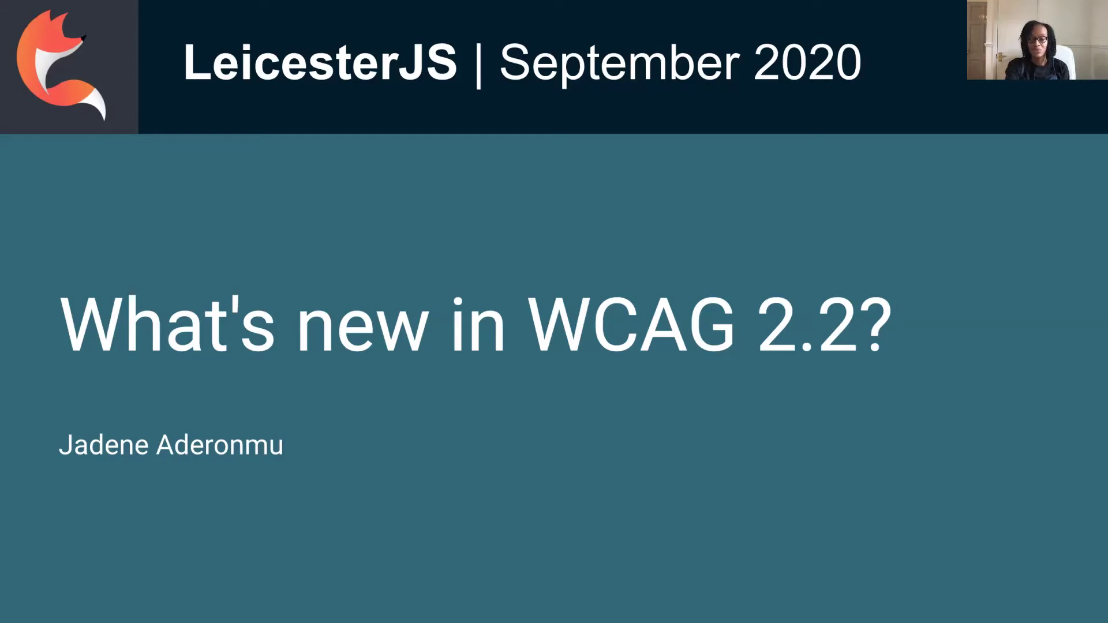
pyautogui.press('Right')
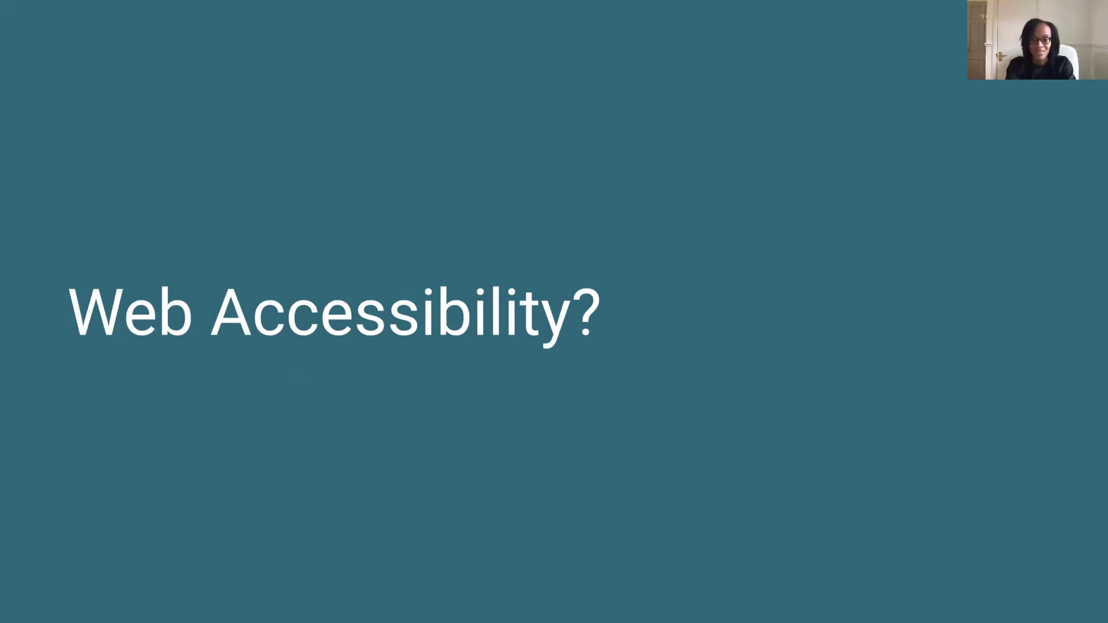
pyautogui.press('Right')
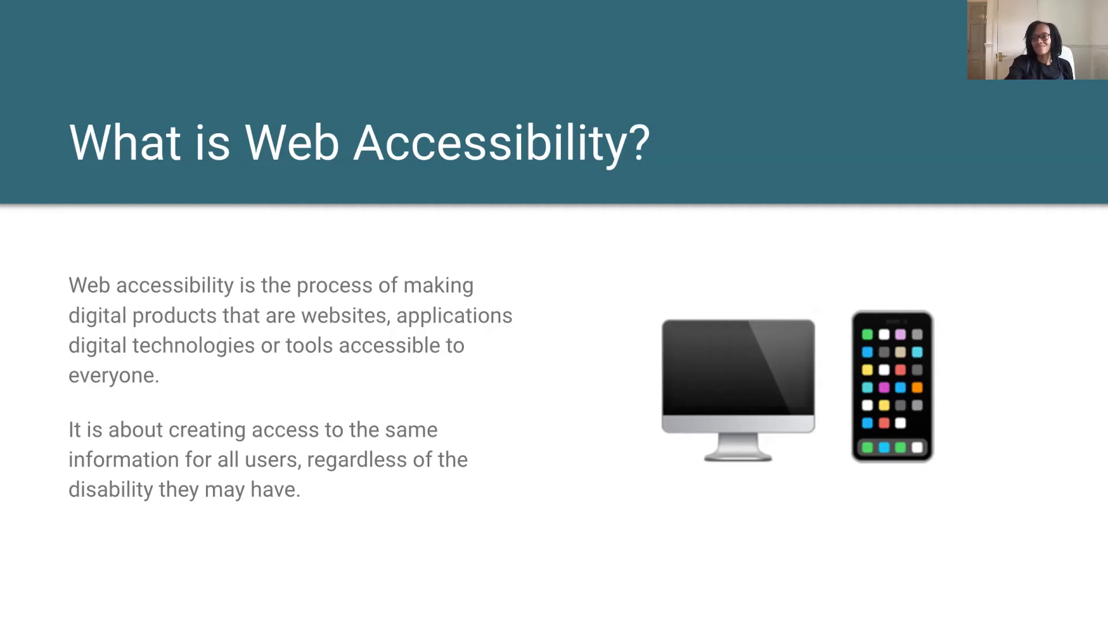
pyautogui.press('Right')
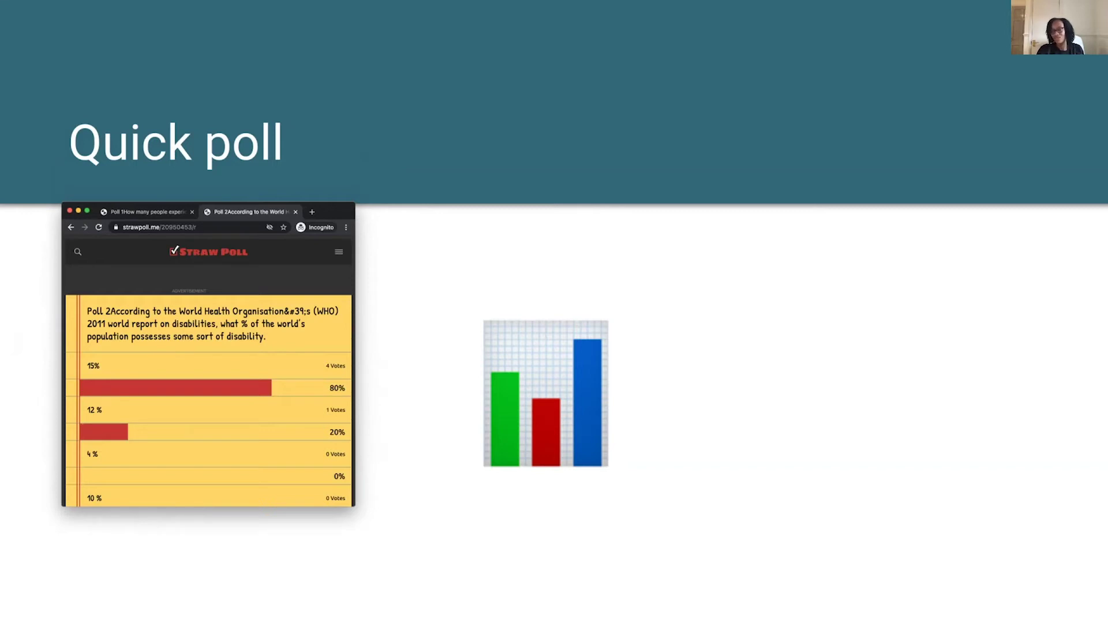
pyautogui.press('Right')
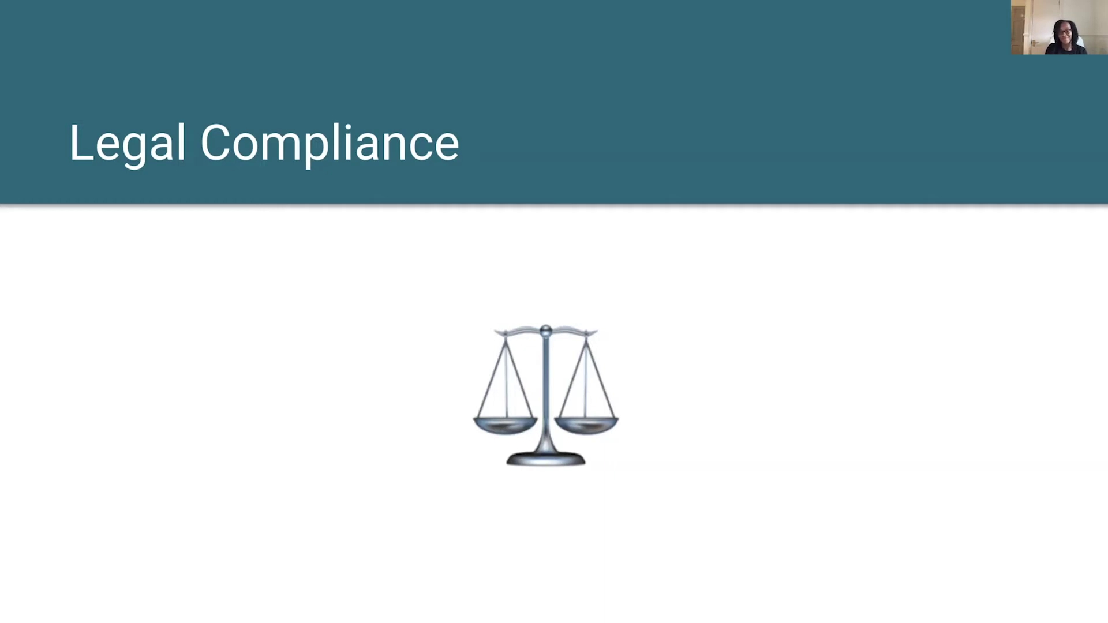
pyautogui.press('Right')
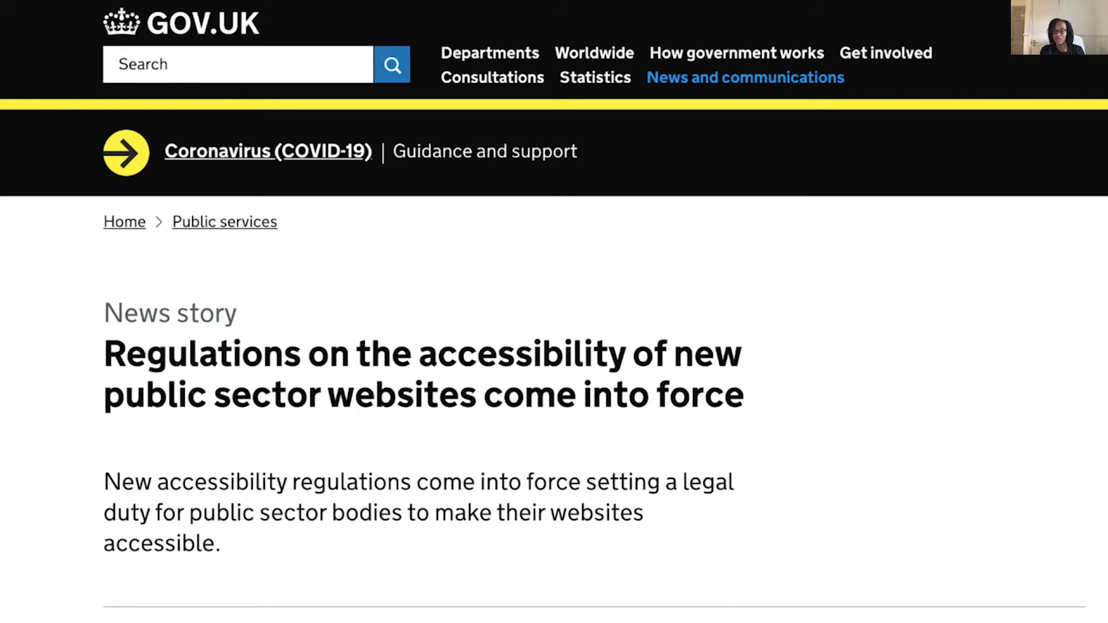
pyautogui.press('Right')
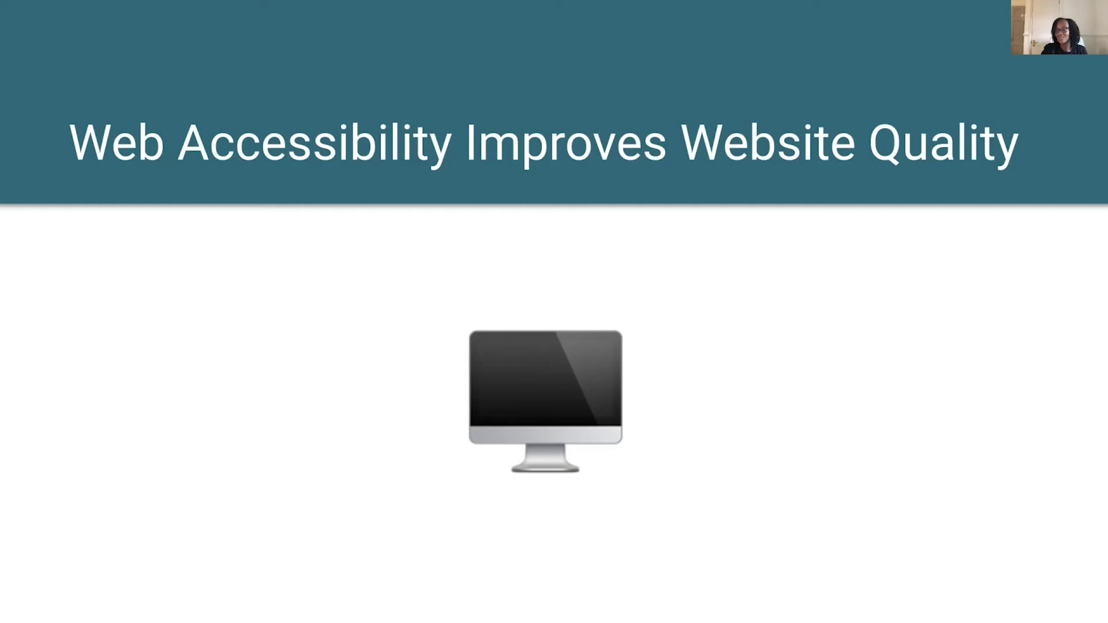
pyautogui.press('Right')
pyautogui.press('Right')
pyautogui.press('Left')
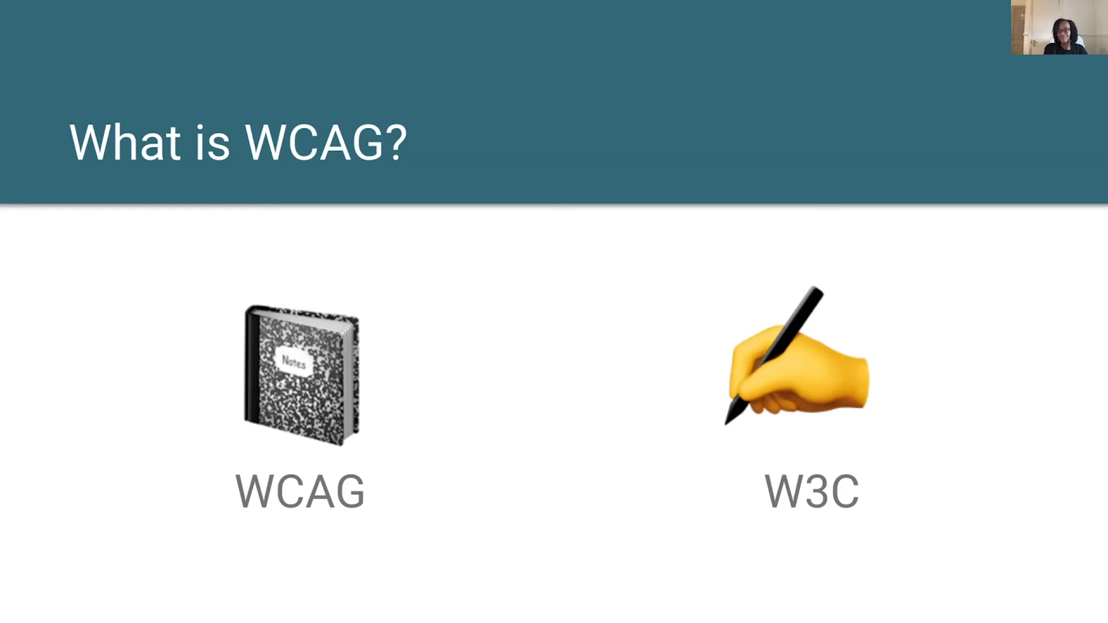
pyautogui.press('Right')
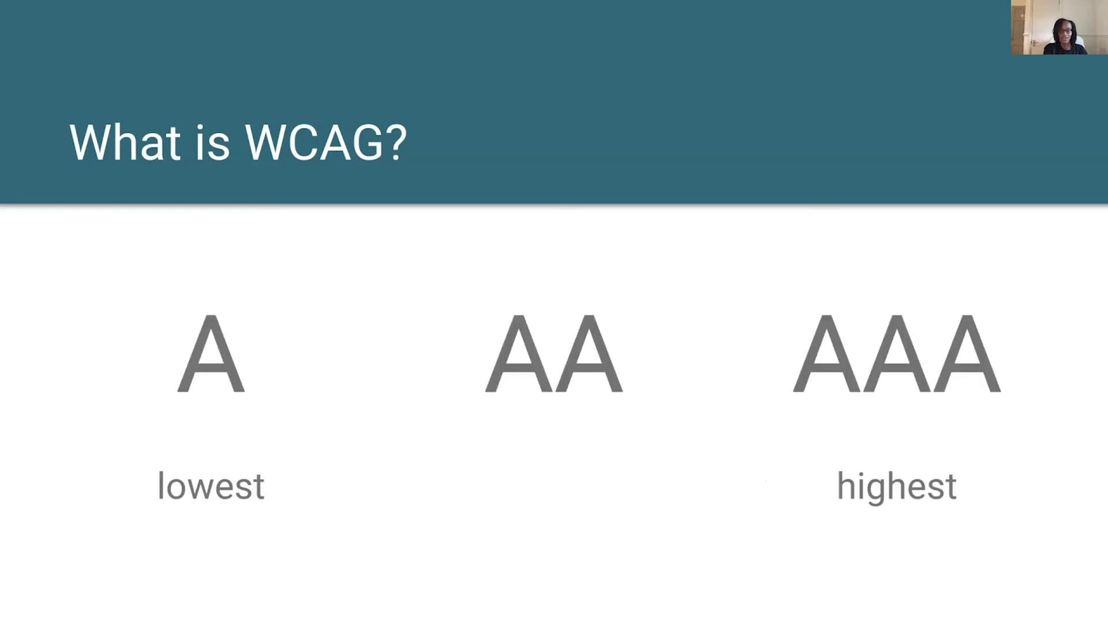
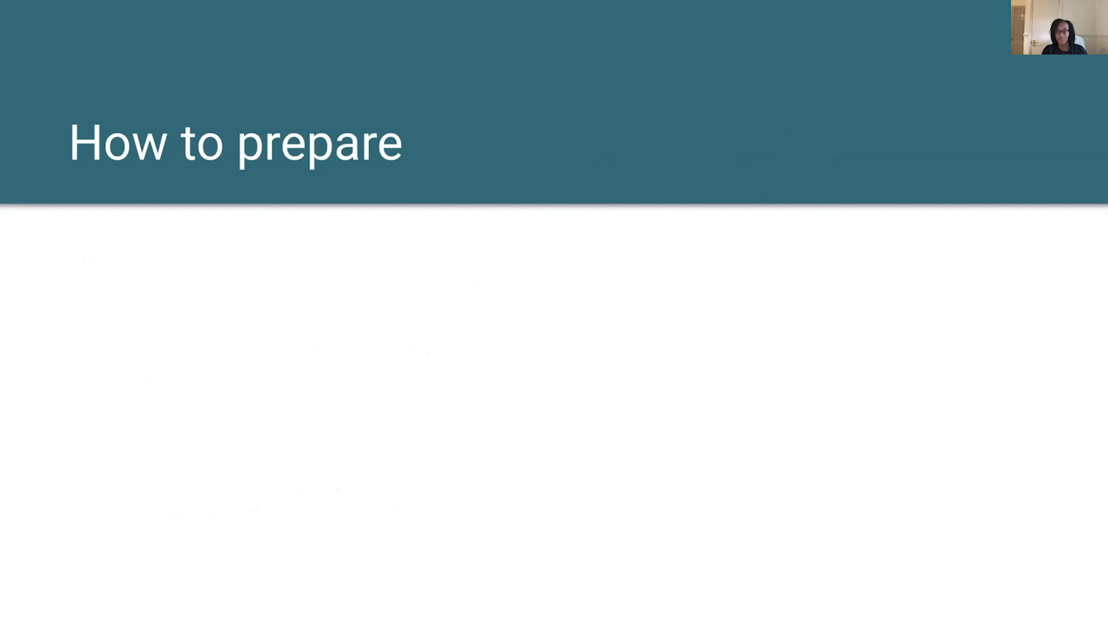
pyautogui.press('Right')
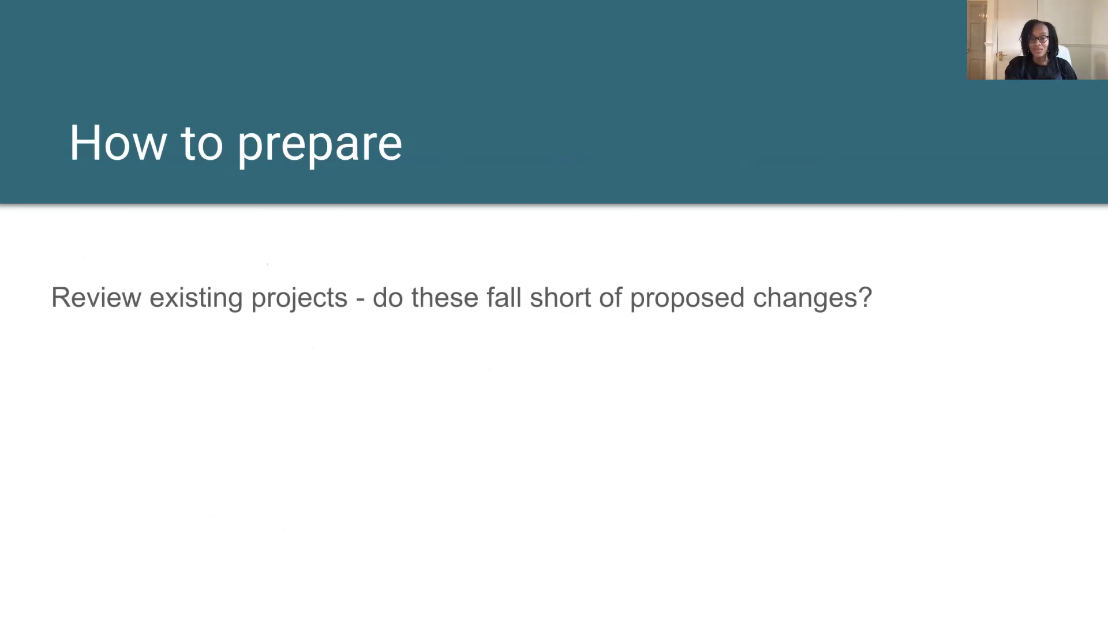
pyautogui.press('Right')
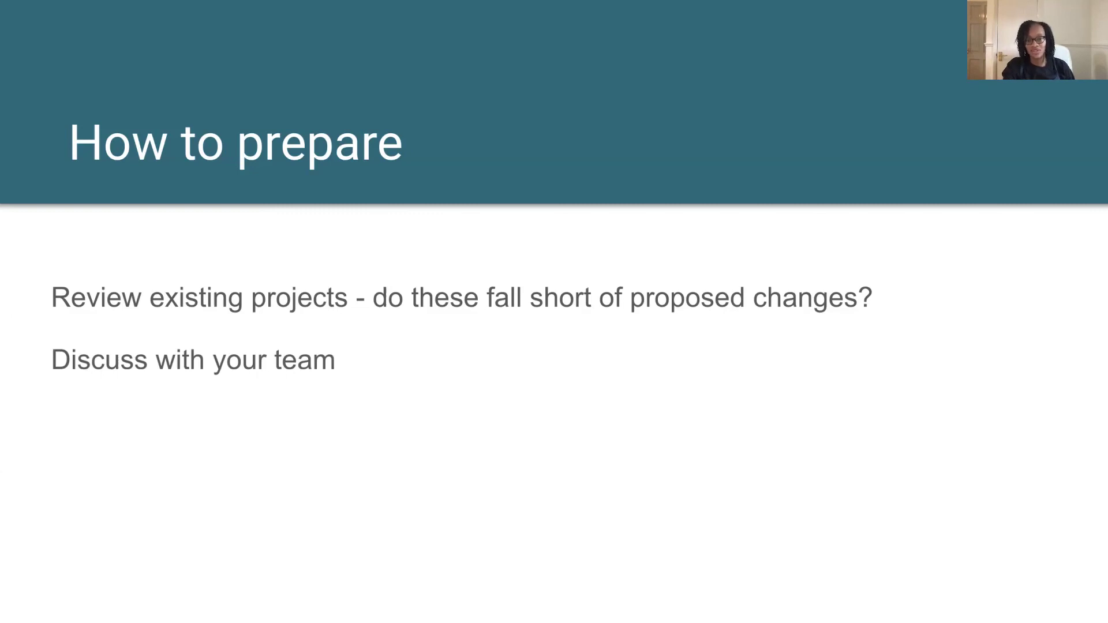
pyautogui.press('Right')
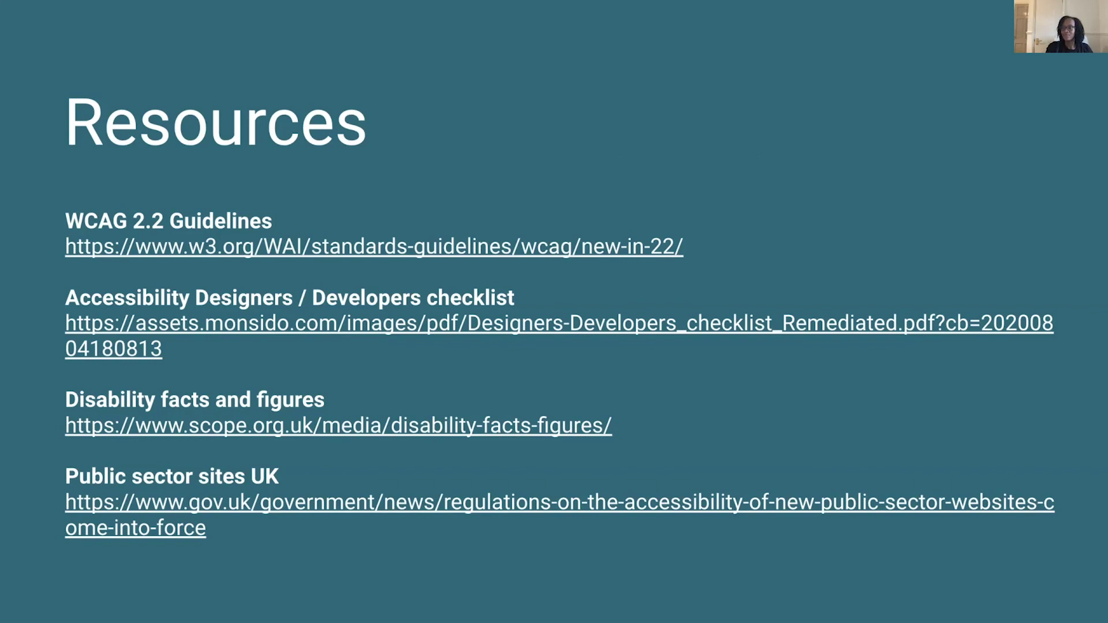
pyautogui.press('Right')
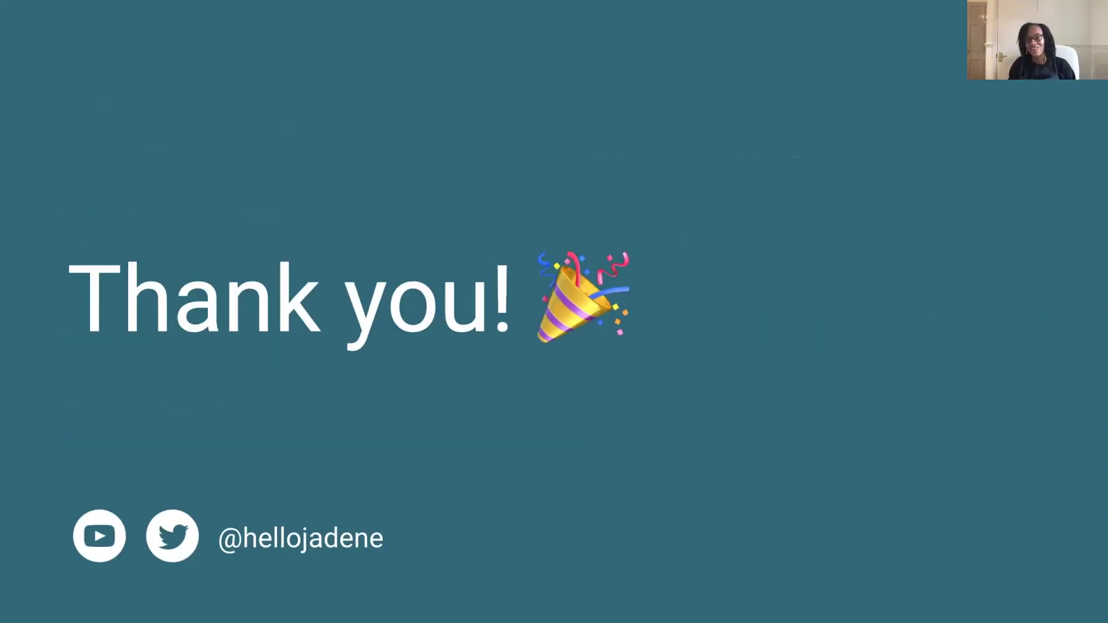